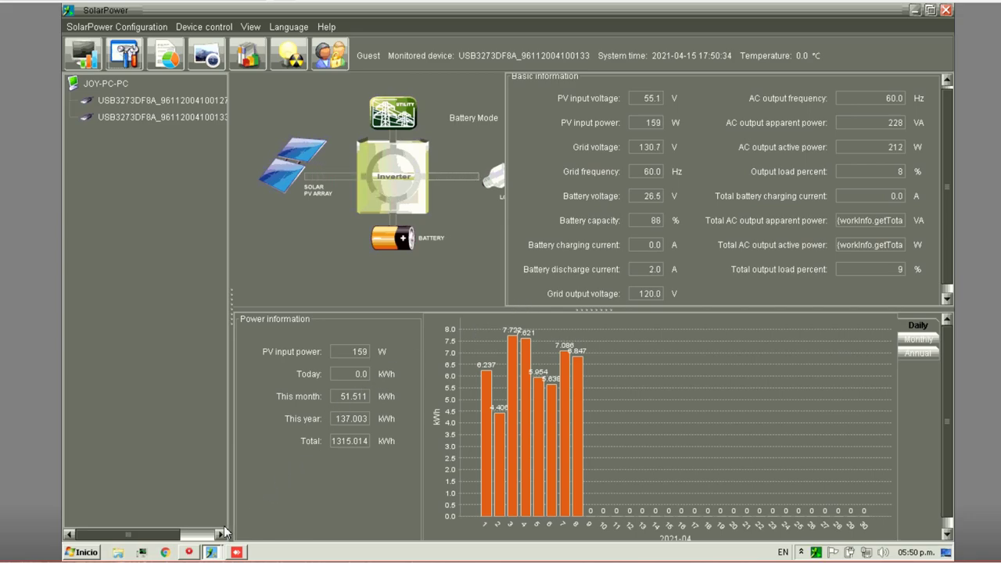
# - Compare the battery readings in DalyBMS with the inverter readings in SolarPower
pyautogui.click(188, 552)
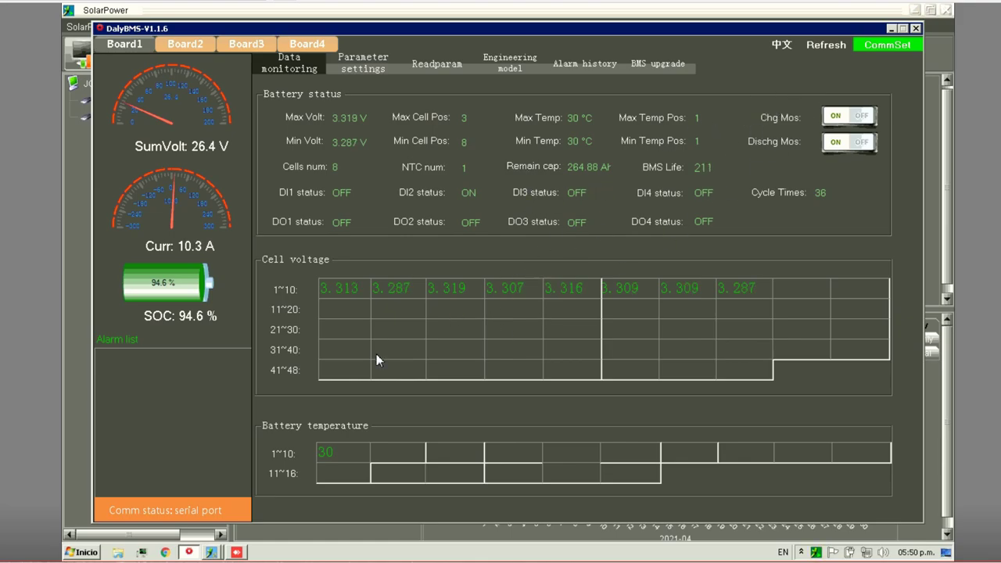
pyautogui.click(211, 553)
pyautogui.click(217, 510)
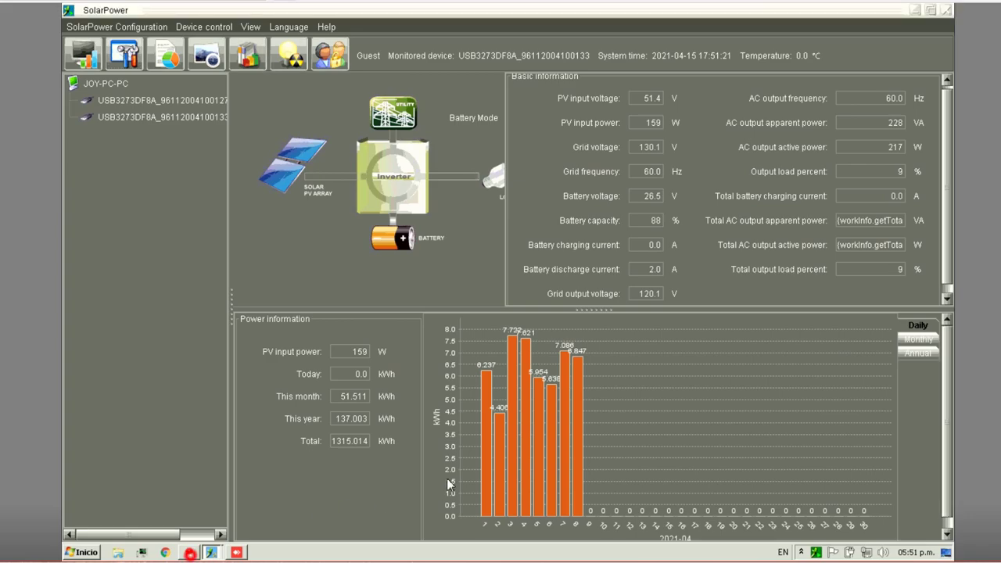
pyautogui.click(190, 552)
pyautogui.click(189, 552)
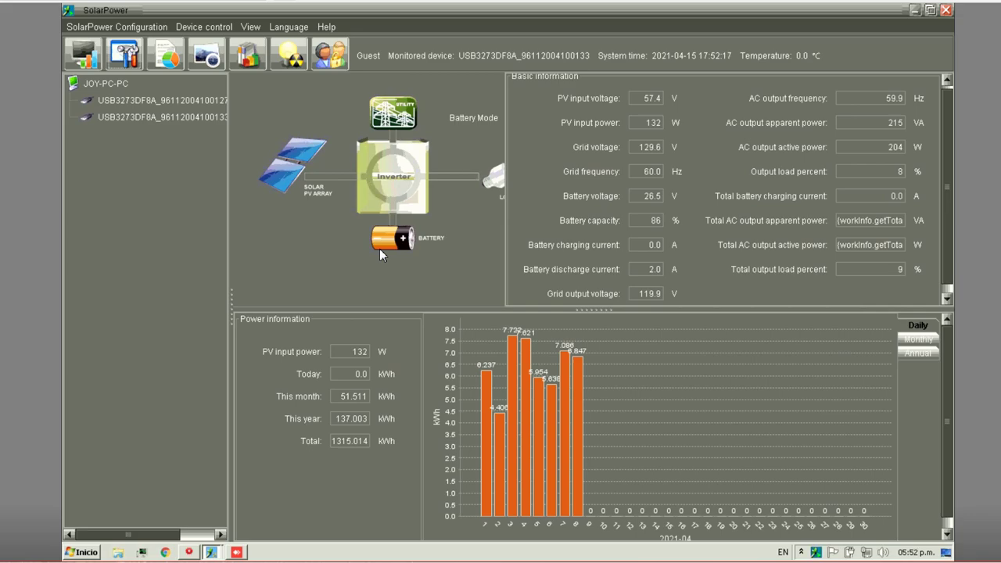
pyautogui.click(81, 552)
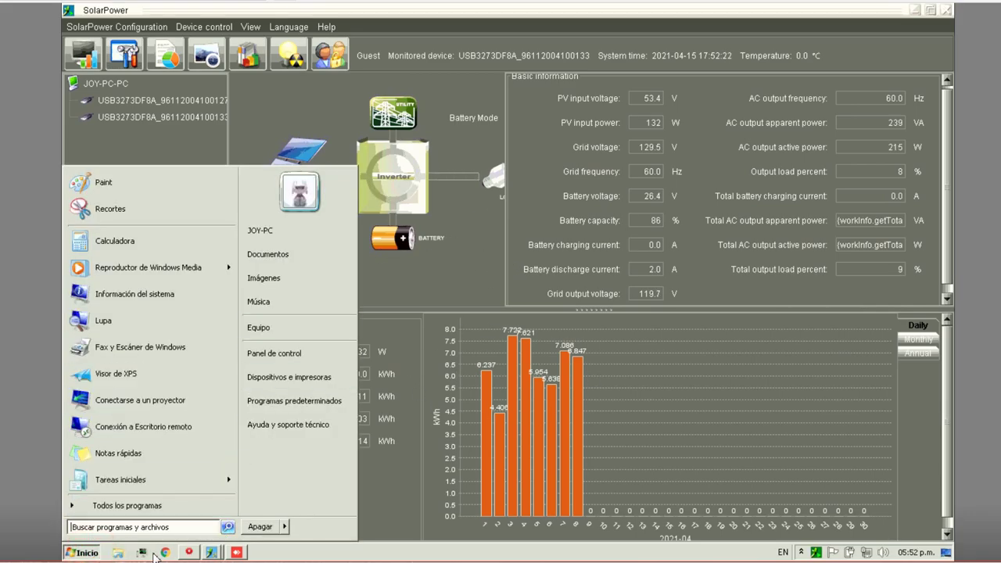
pyautogui.click(635, 336)
pyautogui.click(462, 61)
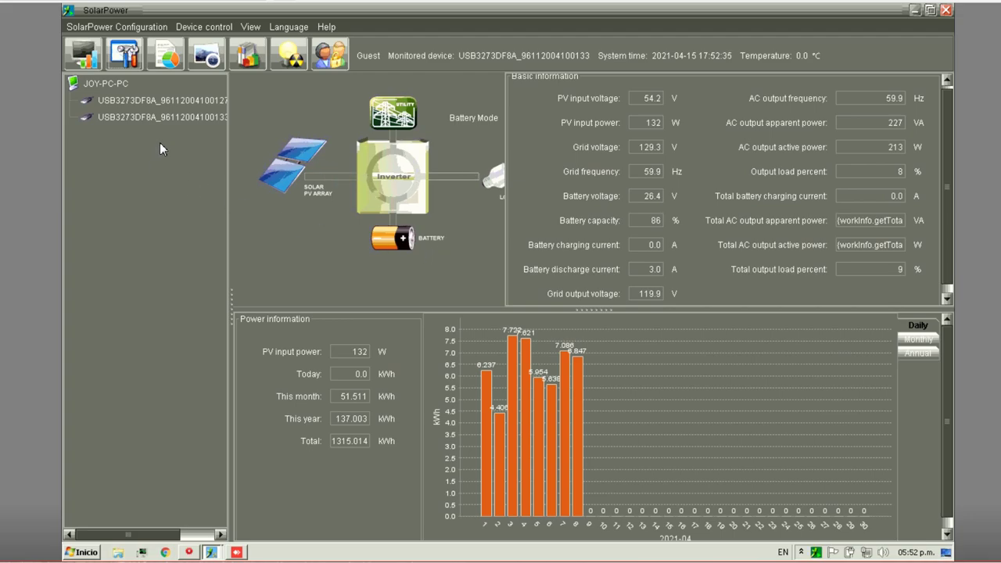
# - Open the parameter settings for the second listed inverter and enlarge the window to show both columns fully
pyautogui.click(172, 100)
pyautogui.click(172, 118)
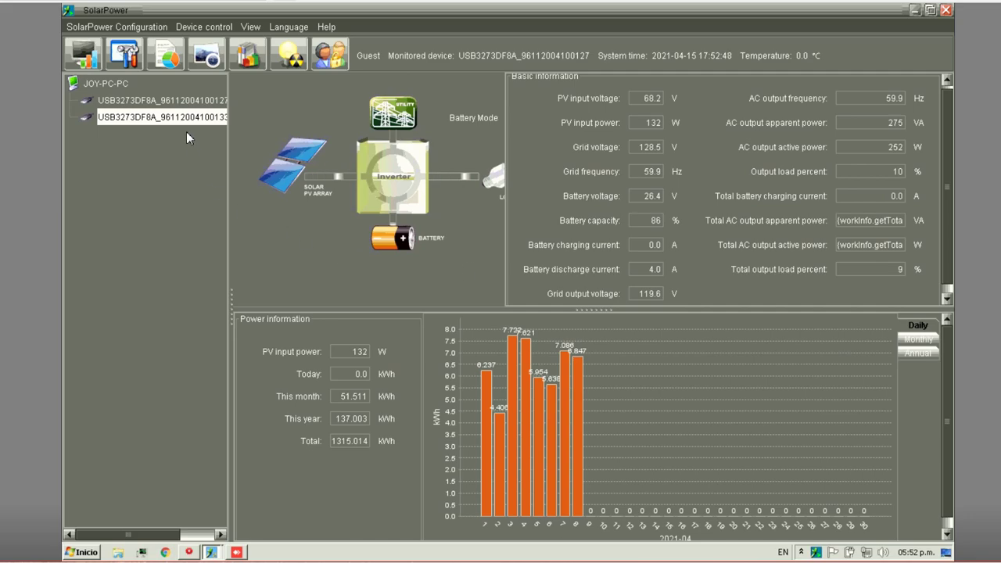
pyautogui.click(125, 55)
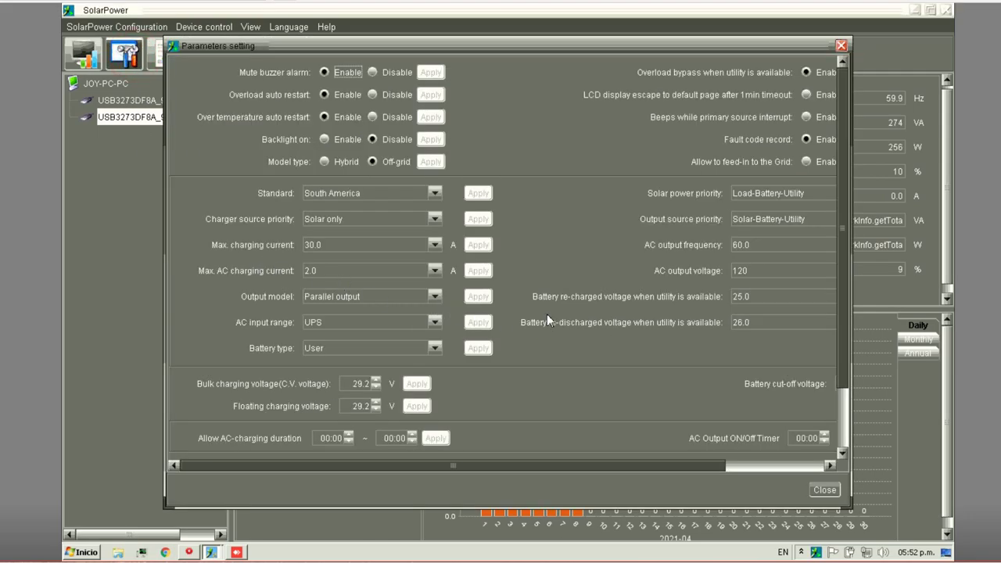
pyautogui.moveTo(749, 48); pyautogui.dragTo(655, 24)
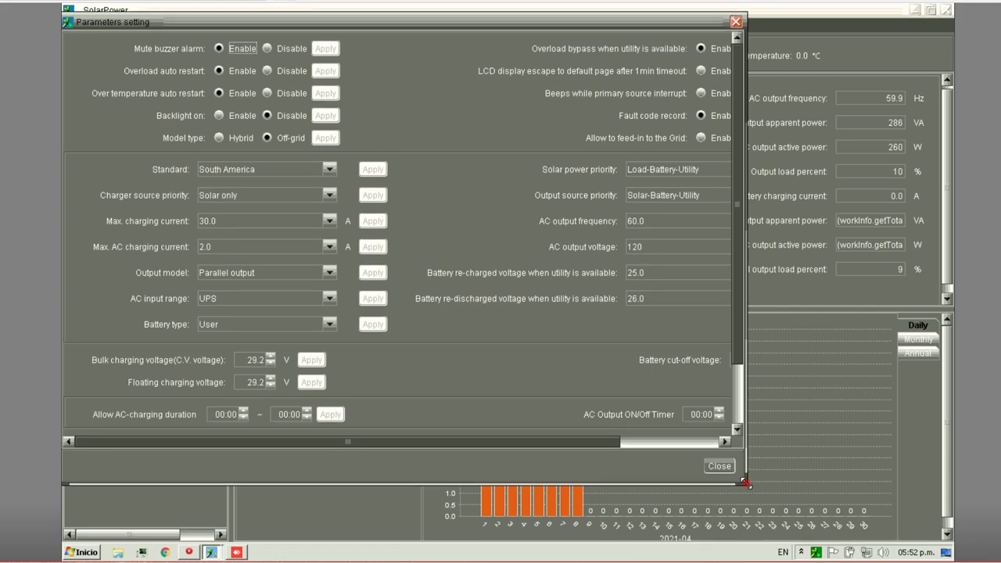
pyautogui.moveTo(747, 483); pyautogui.dragTo(913, 535)
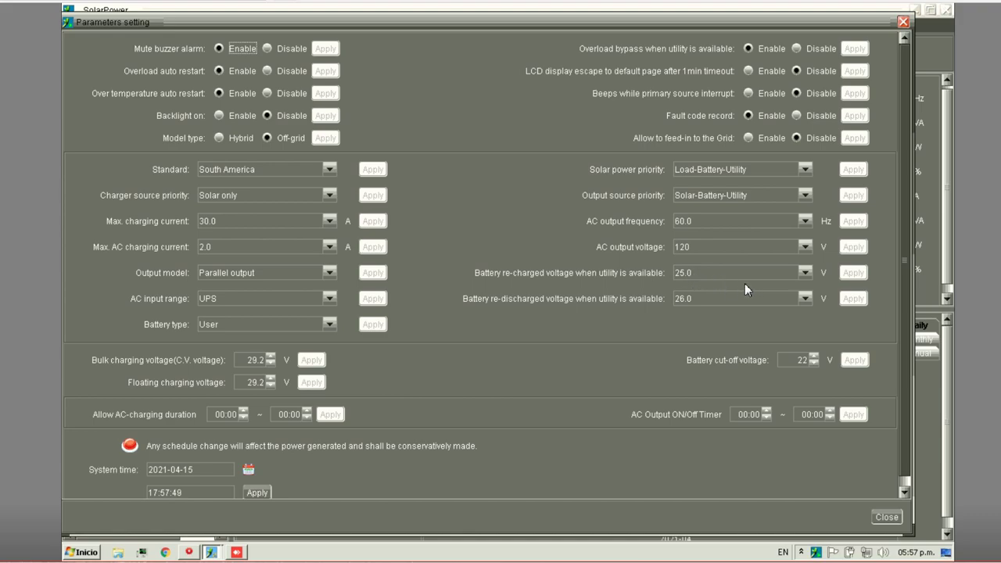
# - Examine the battery cut-off voltage in the inverter's parameter settings
pyautogui.doubleClick(791, 357)
pyautogui.click(792, 364)
pyautogui.doubleClick(795, 362)
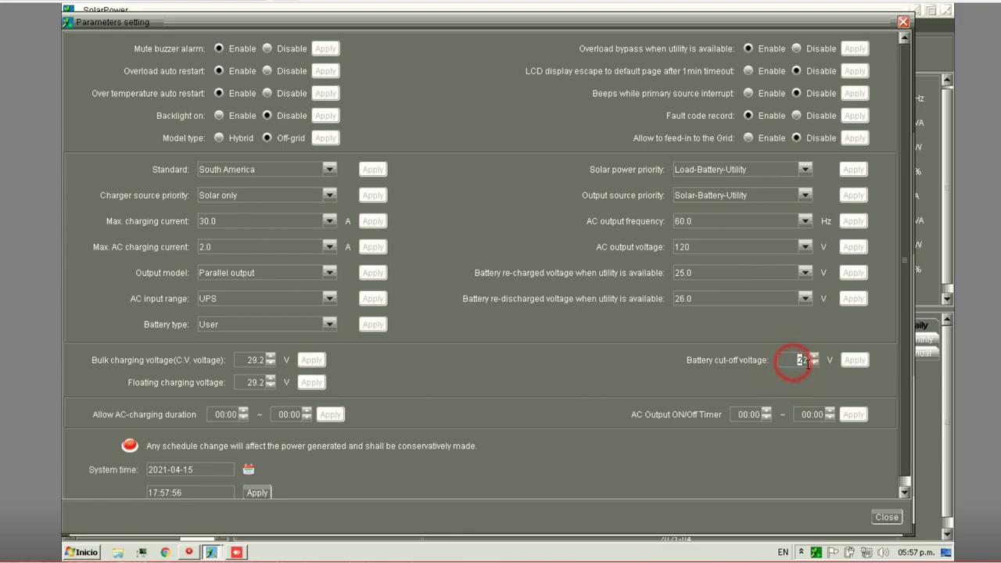
pyautogui.click(800, 374)
pyautogui.click(791, 360)
pyautogui.click(806, 377)
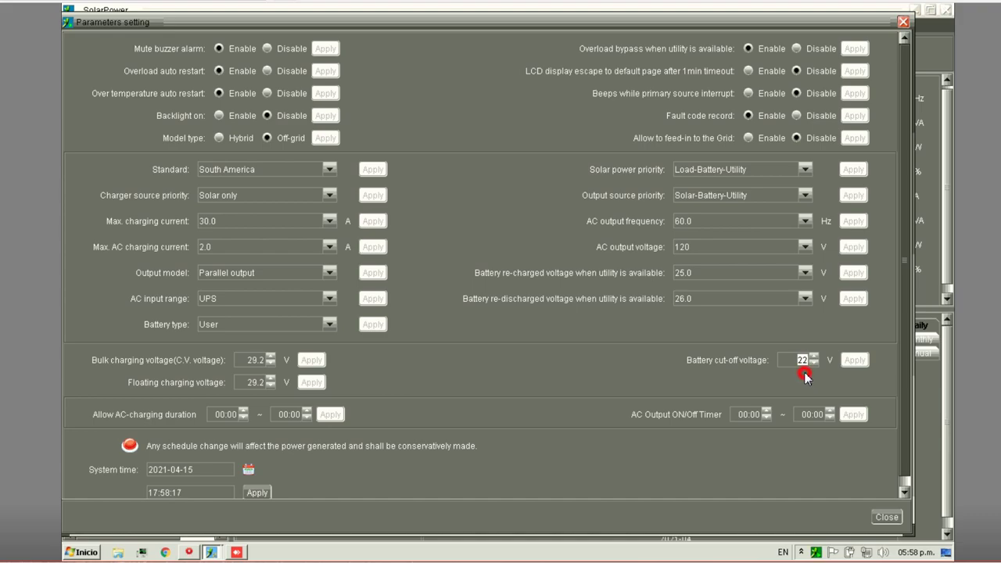
pyautogui.doubleClick(795, 362)
pyautogui.click(800, 369)
# - Review the inverter's bulk charging (C.V.) voltage and floating charging voltage
pyautogui.click(269, 358)
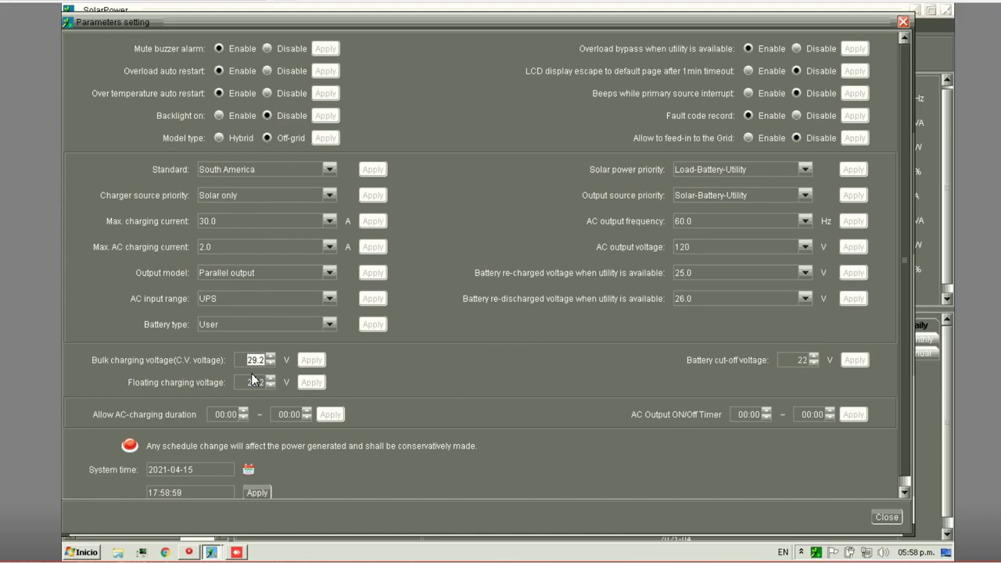
pyautogui.click(244, 379)
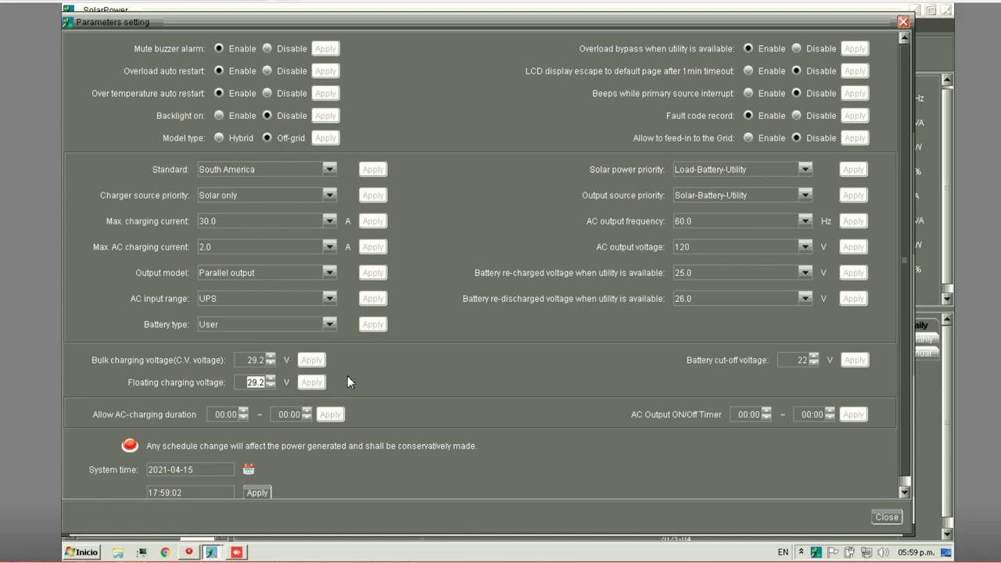
pyautogui.click(137, 379)
pyautogui.click(248, 361)
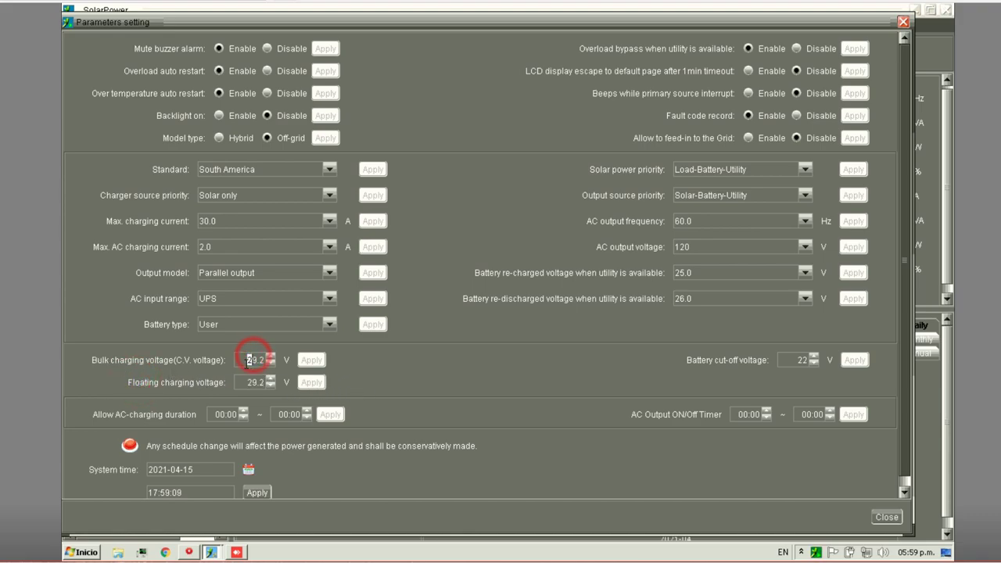
pyautogui.click(249, 382)
pyautogui.click(245, 360)
pyautogui.moveTo(259, 360); pyautogui.dragTo(267, 362)
pyautogui.doubleClick(244, 383)
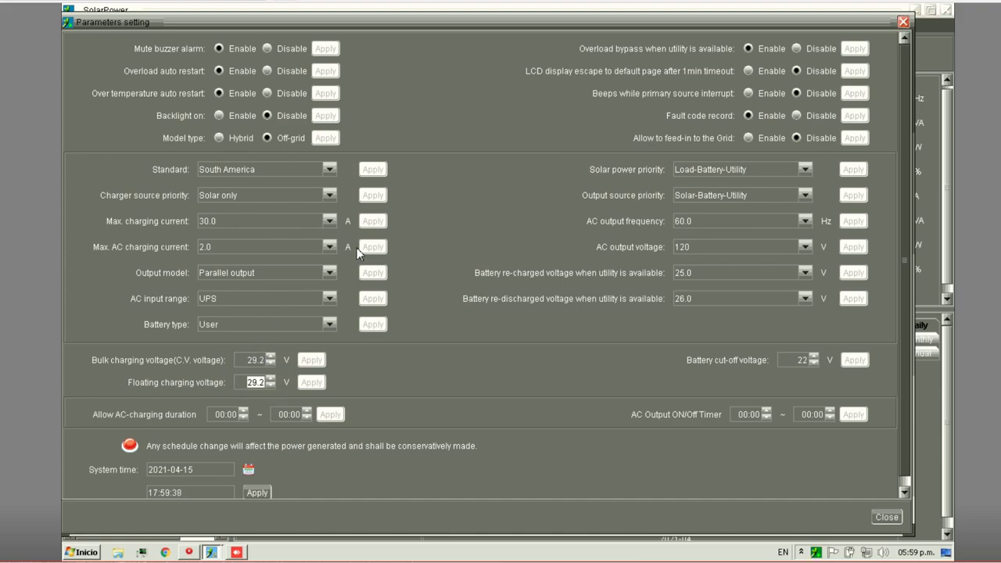
# - Check the available options for the inverter's maximum charging current, keeping the current selection
pyautogui.click(238, 220)
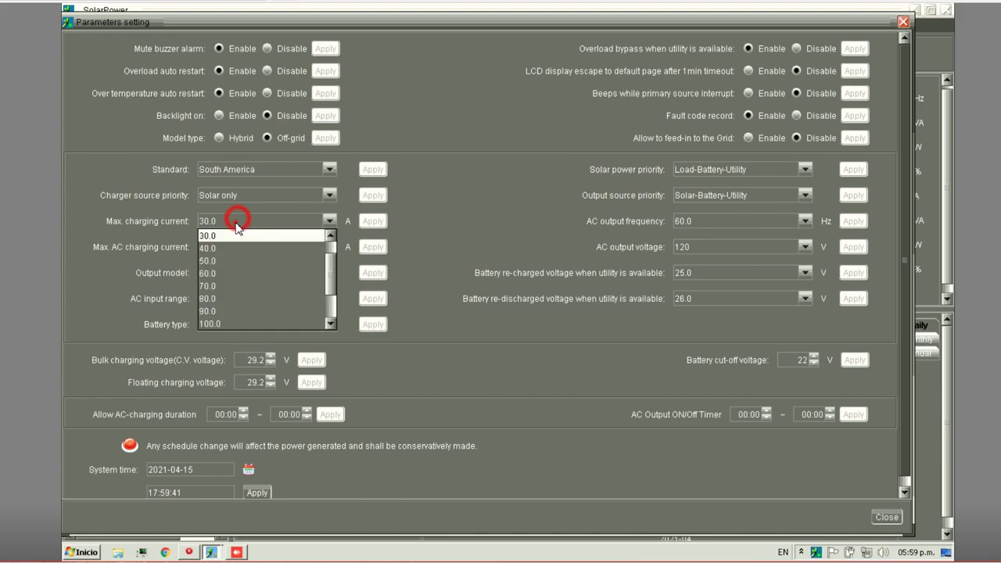
pyautogui.click(234, 223)
pyautogui.click(394, 351)
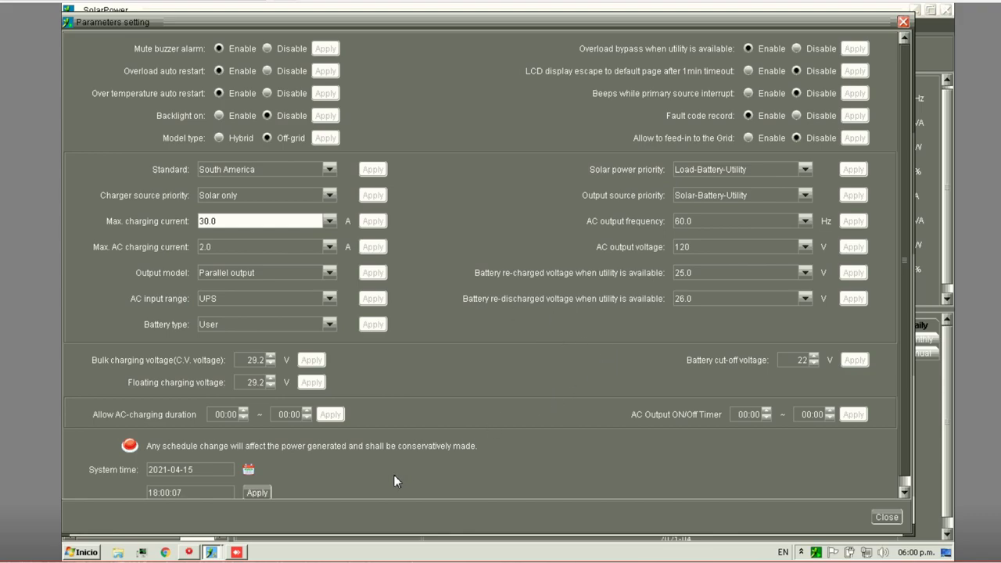
# - Switch to DalyBMS and check the battery pack's total voltage and current on the data monitoring page
pyautogui.click(190, 552)
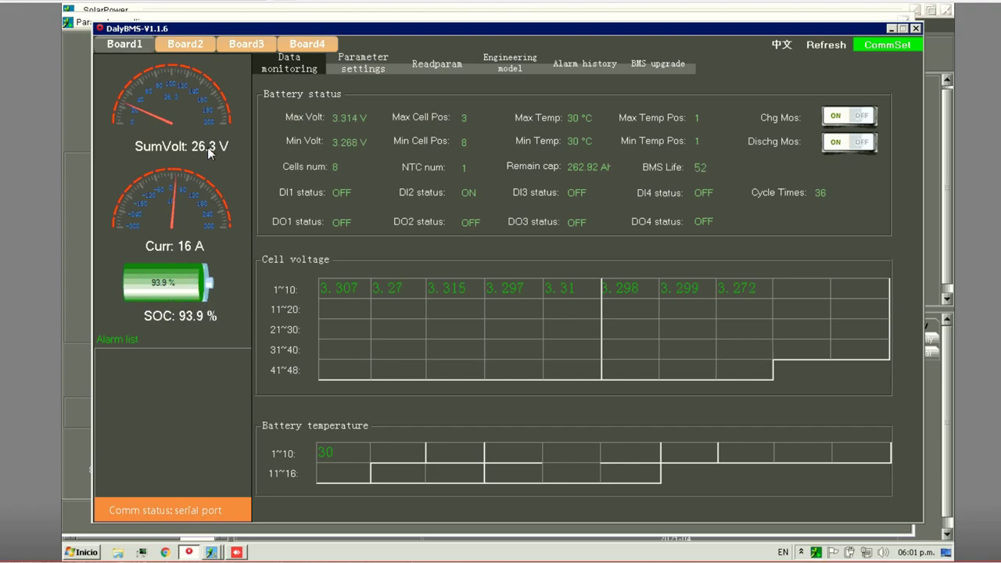
pyautogui.moveTo(180, 146); pyautogui.dragTo(219, 147)
pyautogui.moveTo(170, 246); pyautogui.dragTo(206, 246)
# - Read all parameters from the BMS and show them on the parameter settings page
pyautogui.click(360, 69)
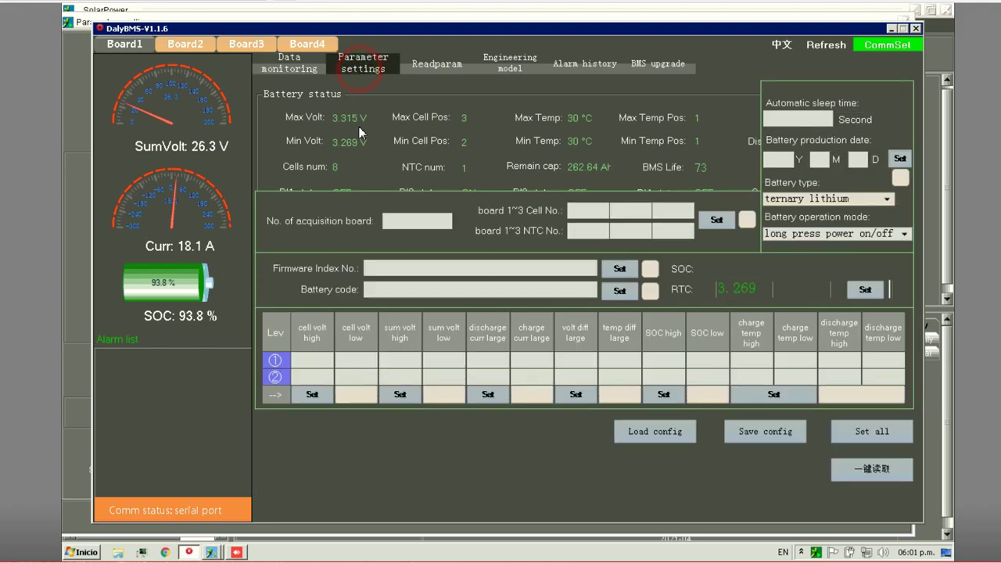
pyautogui.click(436, 67)
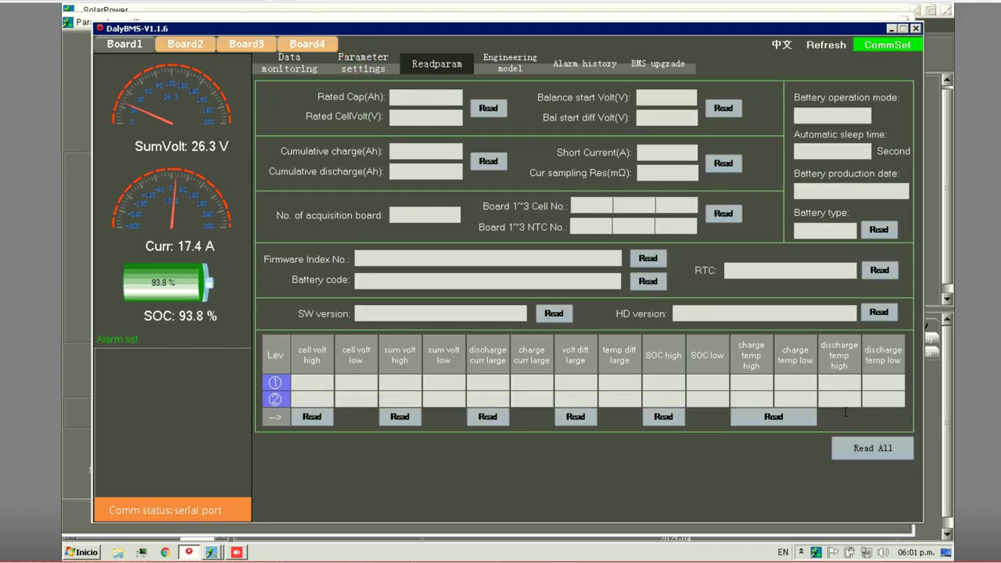
pyautogui.click(879, 455)
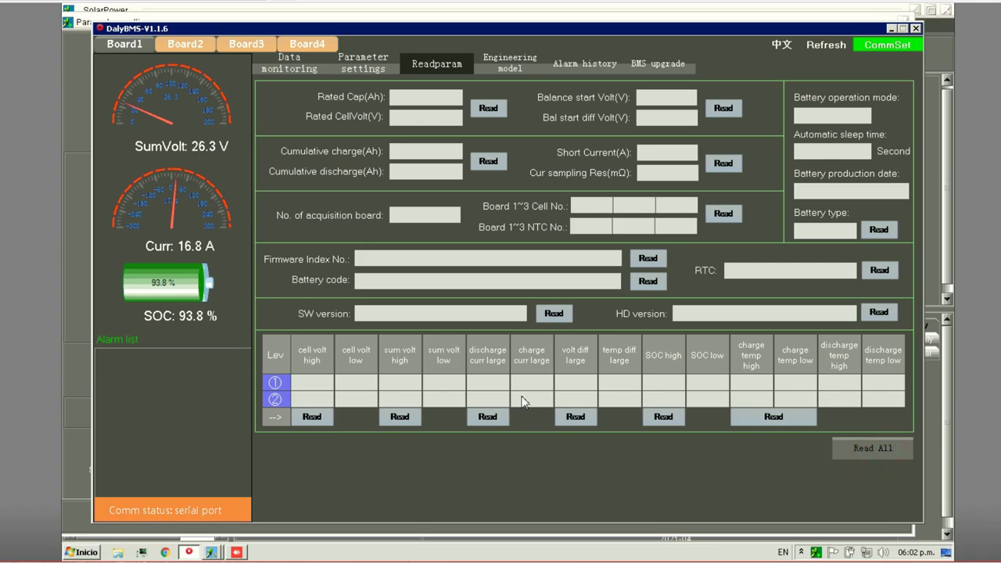
pyautogui.click(359, 66)
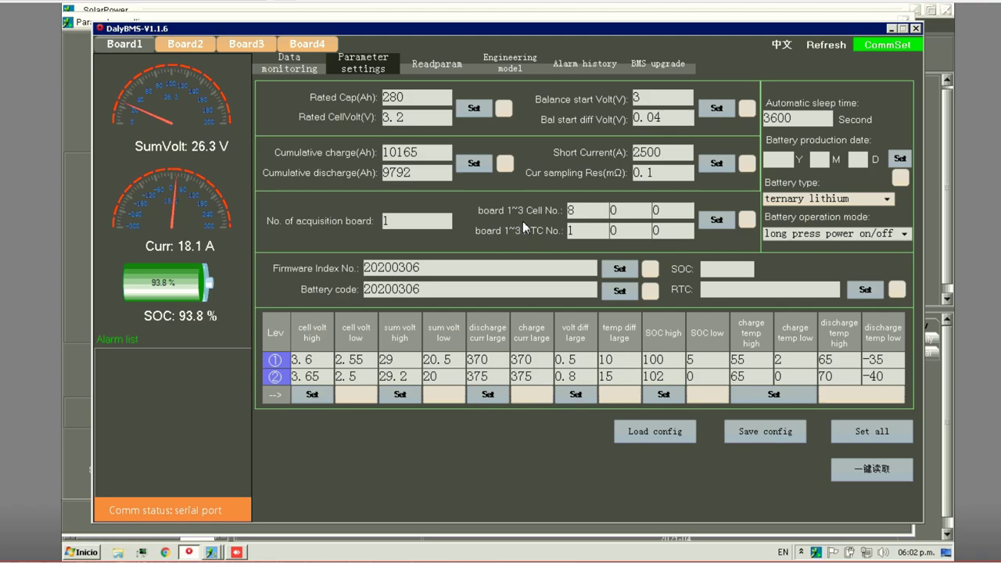
# - Review the rated capacity and rated cell voltage in the BMS parameter settings
pyautogui.doubleClick(409, 98)
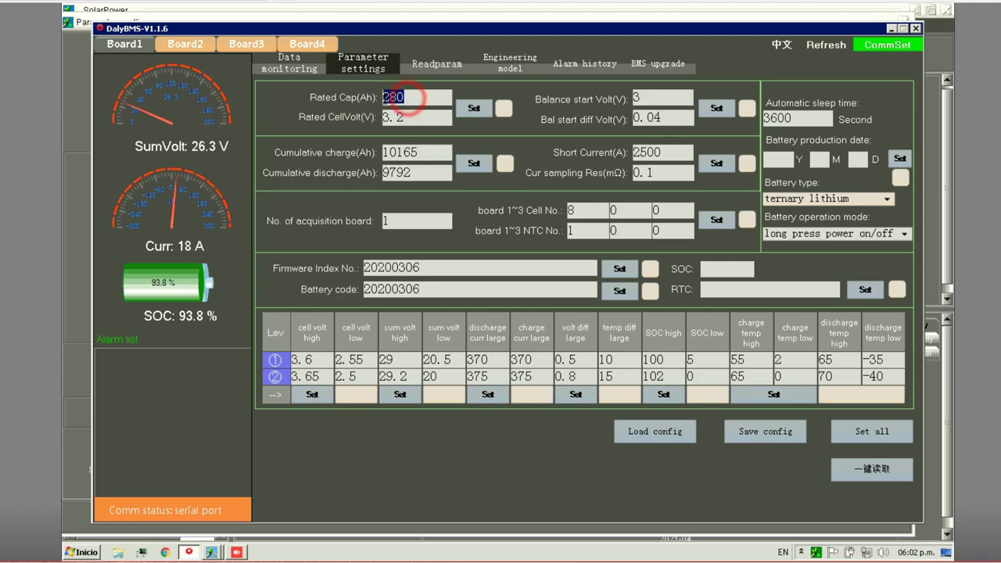
pyautogui.click(464, 90)
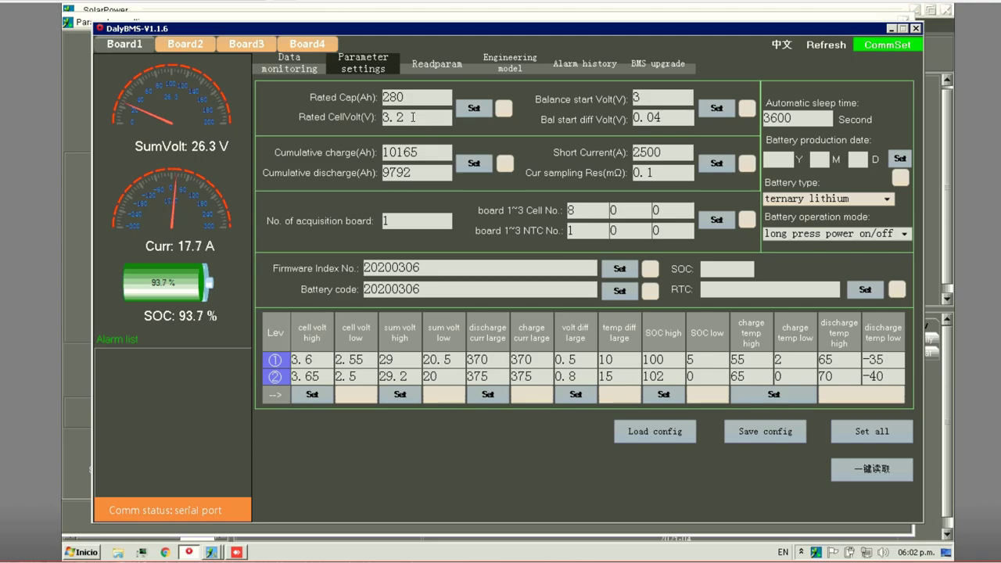
pyautogui.doubleClick(409, 97)
pyautogui.doubleClick(414, 115)
pyautogui.click(472, 133)
# - Review the balance start voltage and the balance start difference voltage
pyautogui.doubleClick(640, 96)
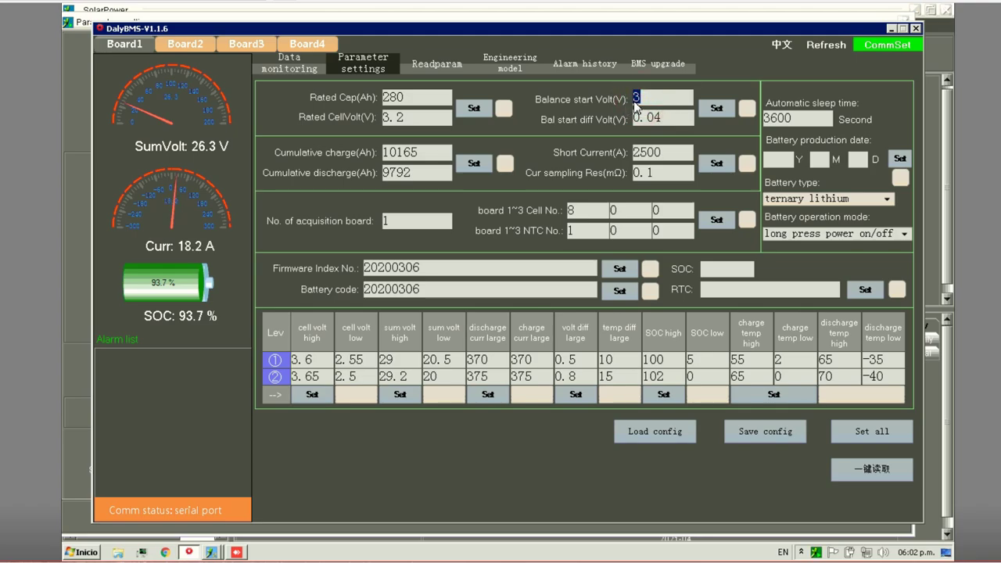
pyautogui.click(662, 112)
pyautogui.doubleClick(666, 119)
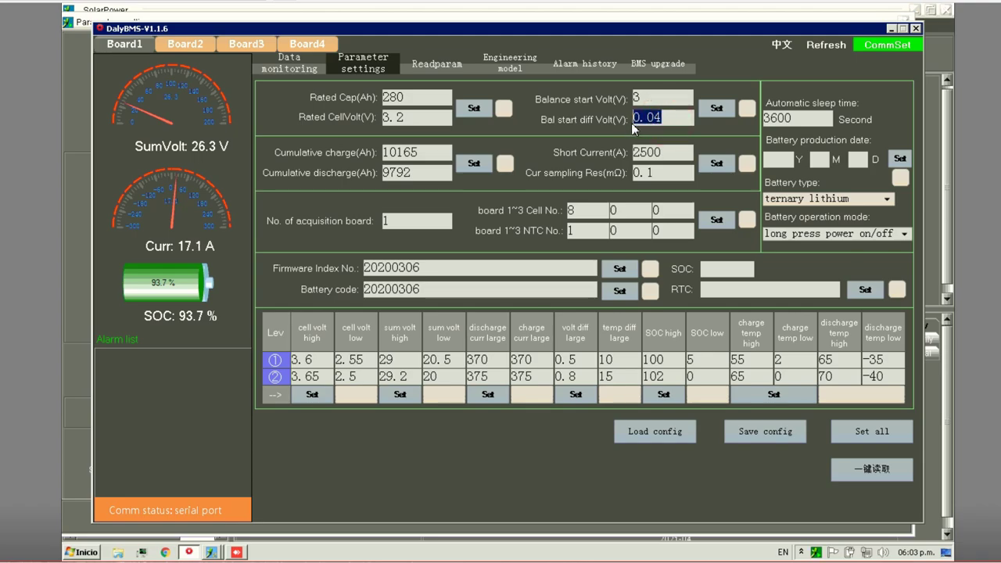
# - Examine the level 1 and level 2 high cell voltage limits in the protection table
pyautogui.click(315, 333)
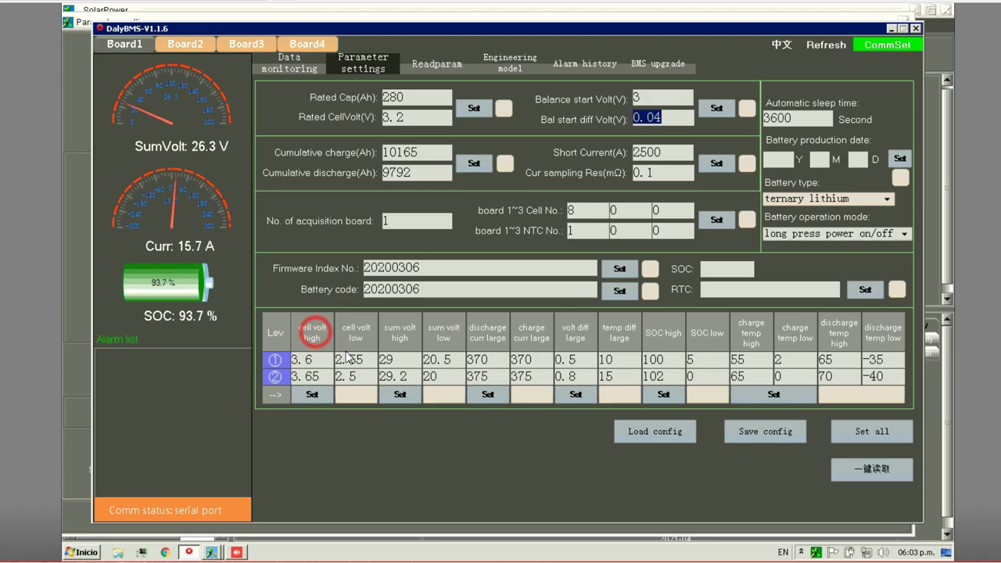
pyautogui.click(313, 359)
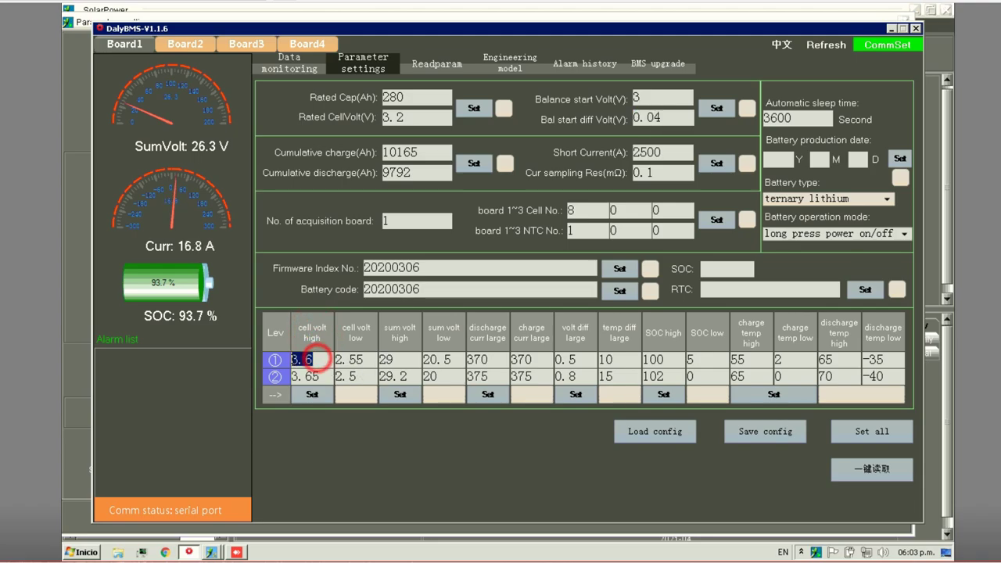
pyautogui.doubleClick(322, 373)
pyautogui.click(315, 360)
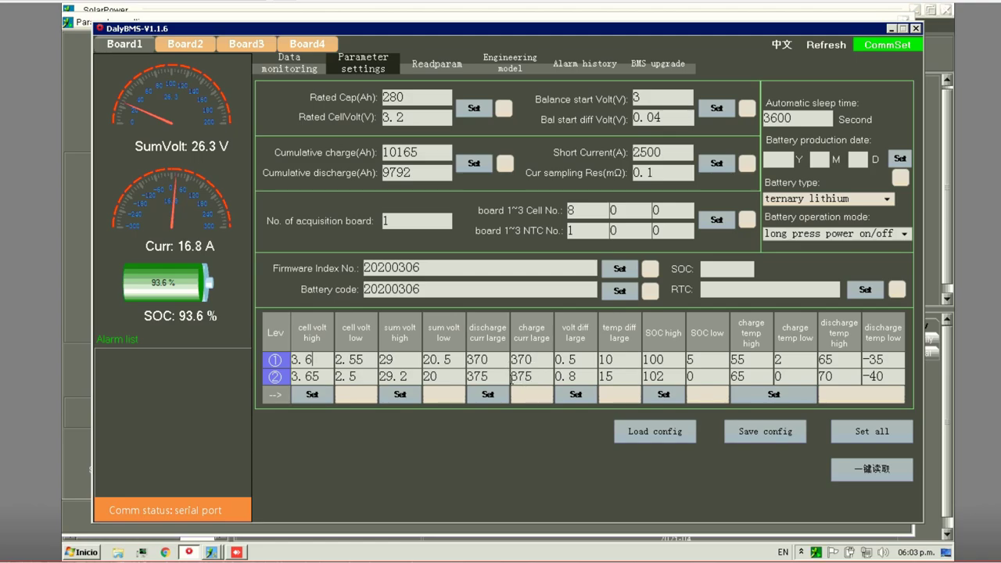
# - Examine the level 1 and level 2 limits for voltage difference and temperature difference
pyautogui.click(583, 364)
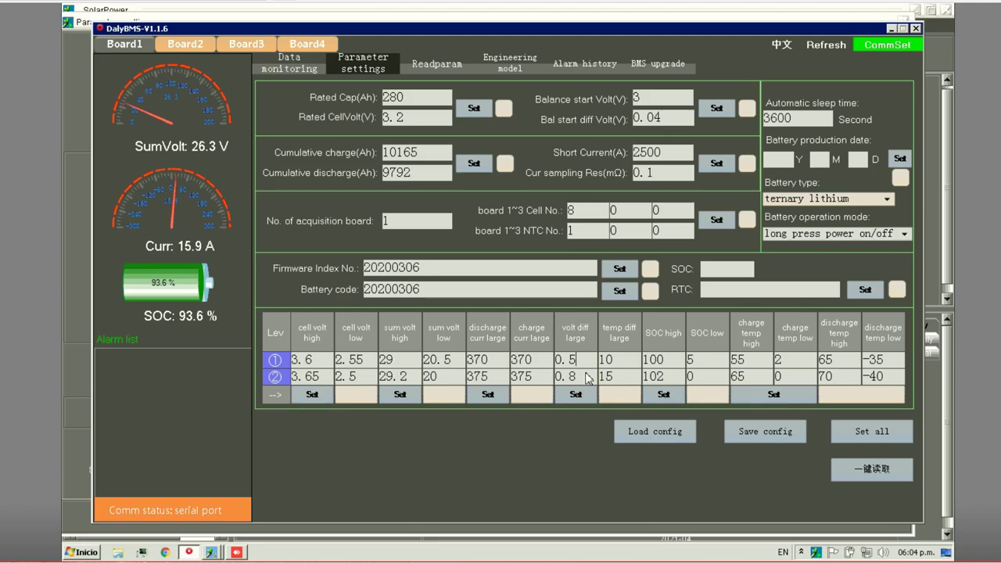
pyautogui.click(581, 375)
pyautogui.click(582, 360)
pyautogui.click(627, 366)
pyautogui.click(618, 360)
pyautogui.click(617, 376)
pyautogui.moveTo(617, 376); pyautogui.dragTo(601, 360)
pyautogui.click(615, 377)
# - Examine the high SOC limits for both levels and the level 1 low SOC limit
pyautogui.click(669, 359)
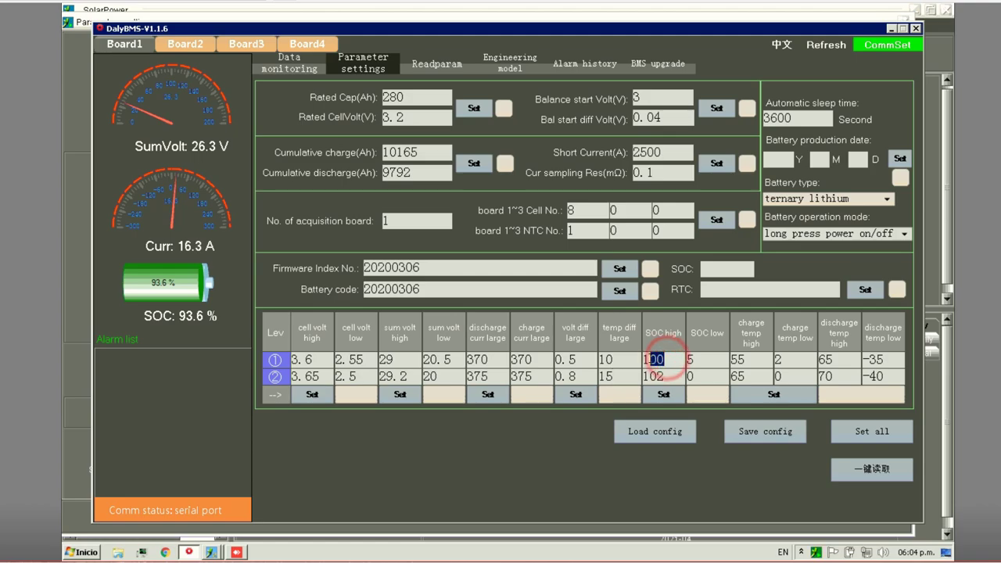
pyautogui.click(655, 377)
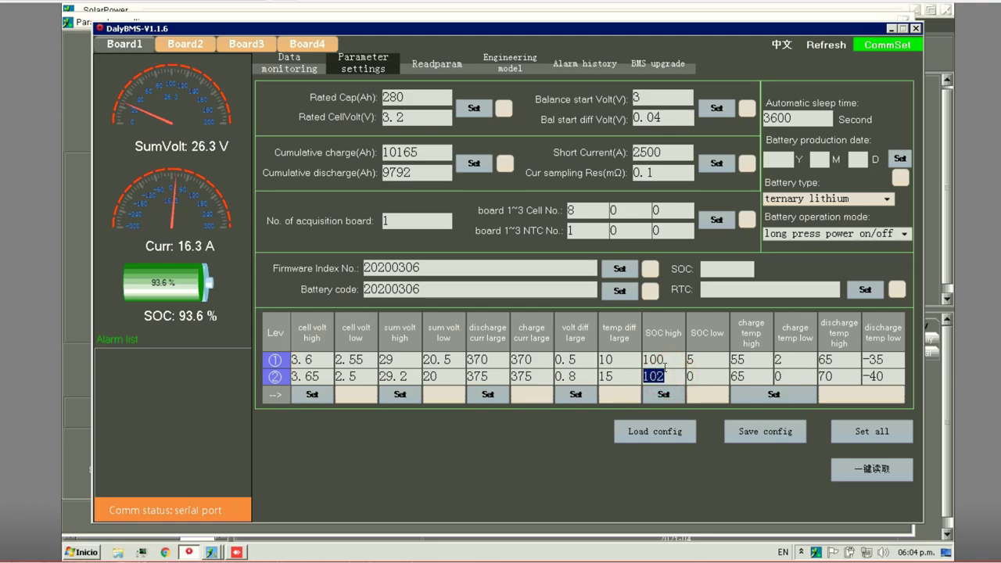
pyautogui.click(712, 359)
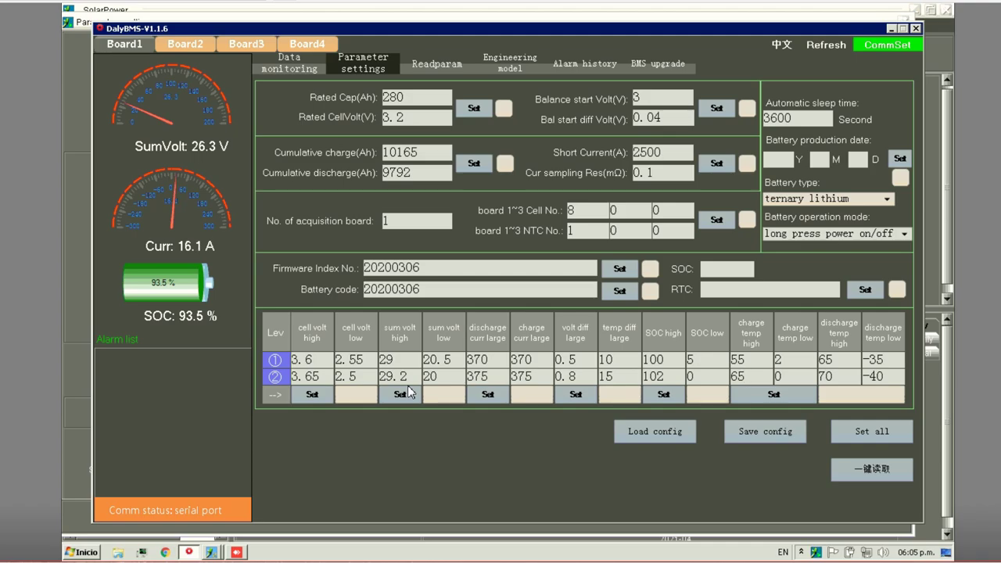
# - Recheck the high cell voltage limits for both protection levels
pyautogui.moveTo(320, 360); pyautogui.dragTo(292, 360)
pyautogui.click(320, 359)
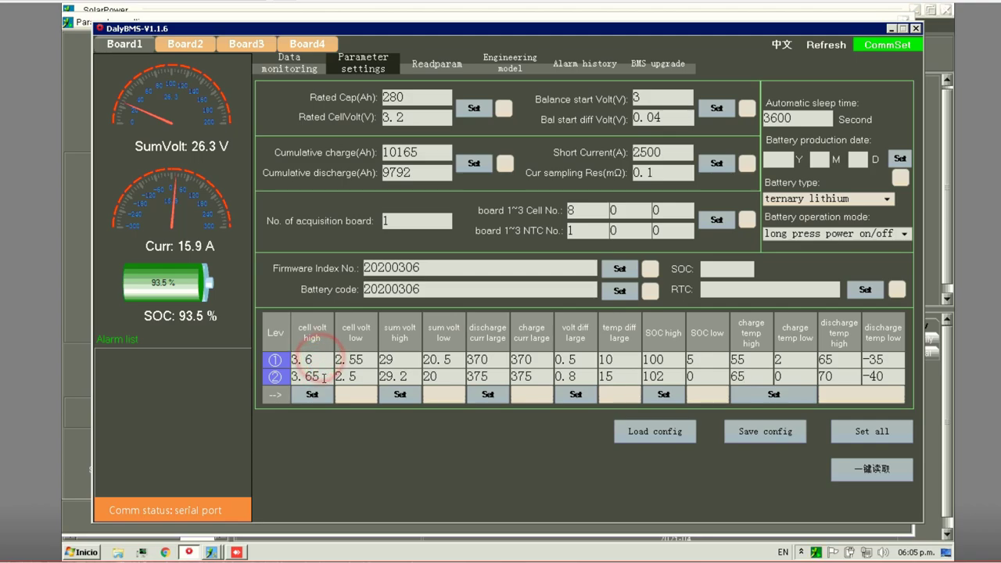
pyautogui.doubleClick(320, 377)
pyautogui.click(321, 381)
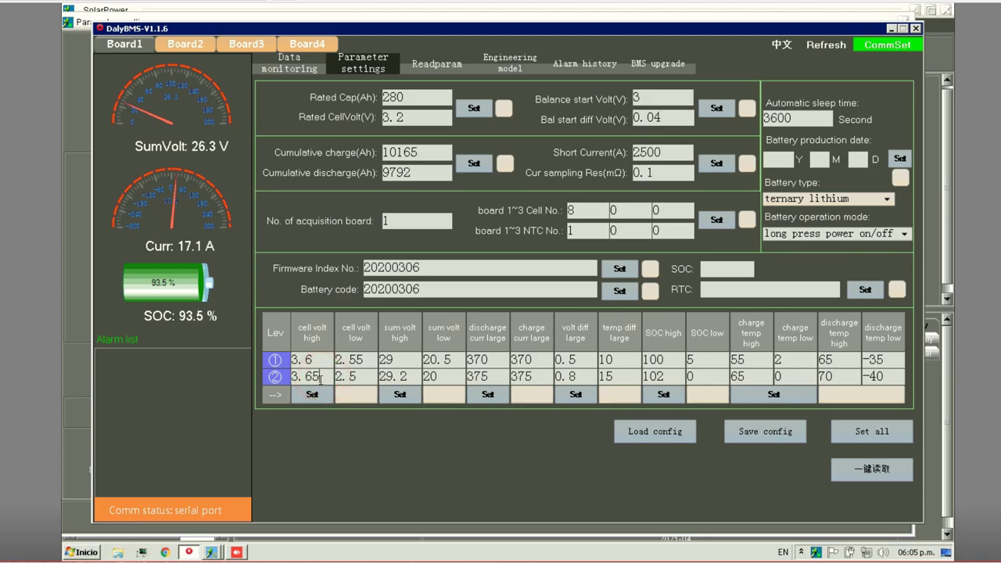
# - Examine the low cell voltage limits for protection levels 1 and 2
pyautogui.doubleClick(362, 360)
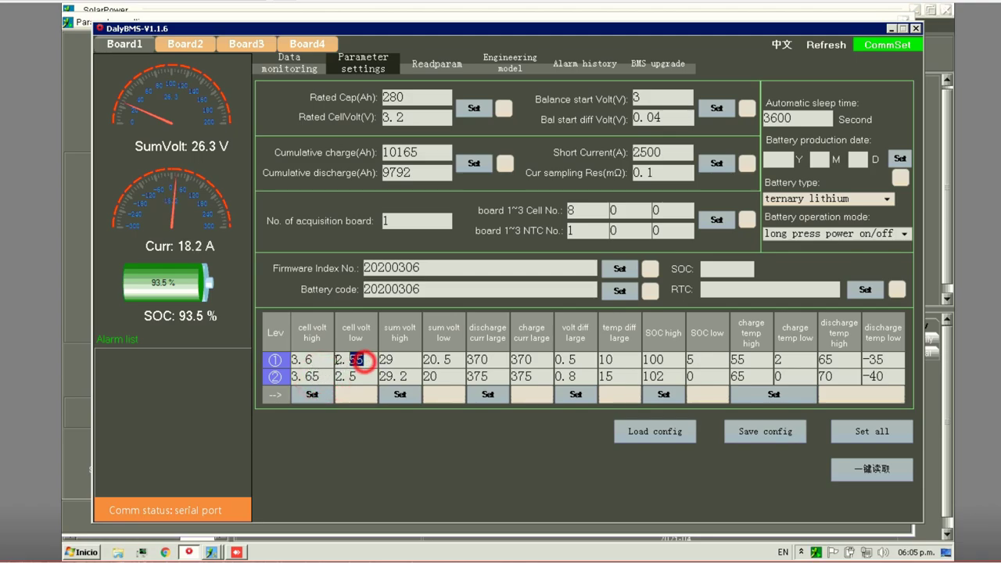
pyautogui.click(345, 362)
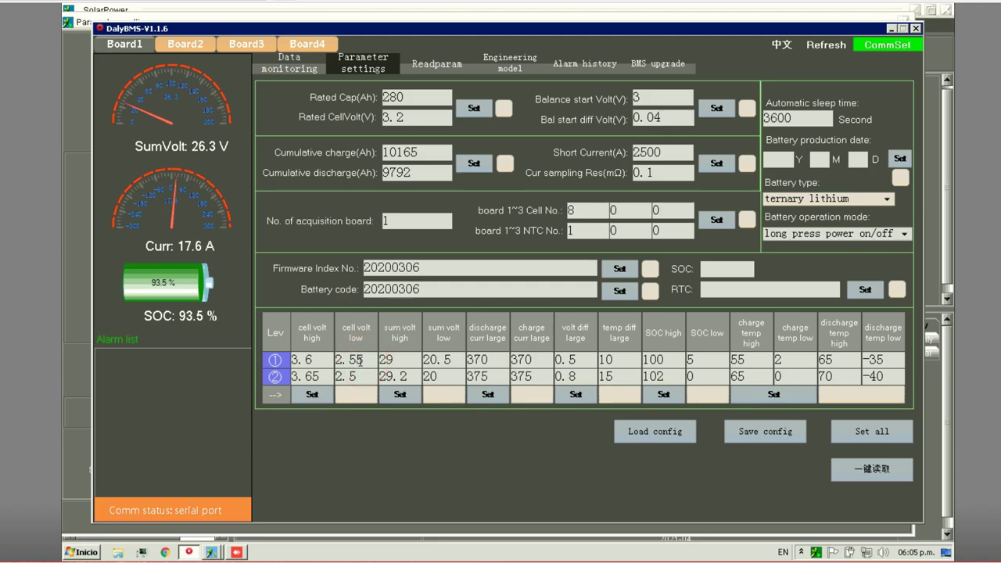
pyautogui.doubleClick(361, 377)
pyautogui.moveTo(366, 379); pyautogui.dragTo(339, 362)
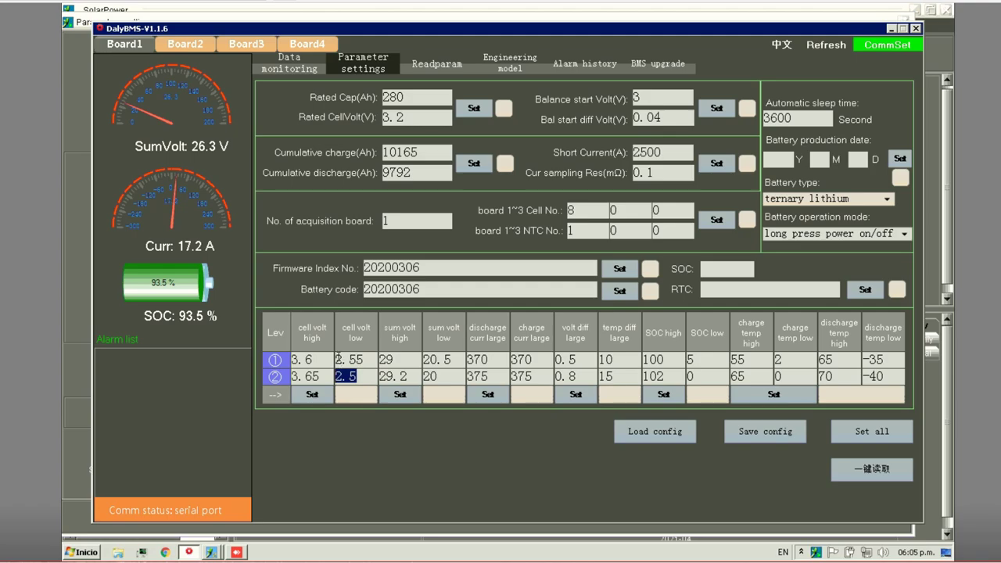
# - Examine the high total voltage limits for both protection levels
pyautogui.click(402, 360)
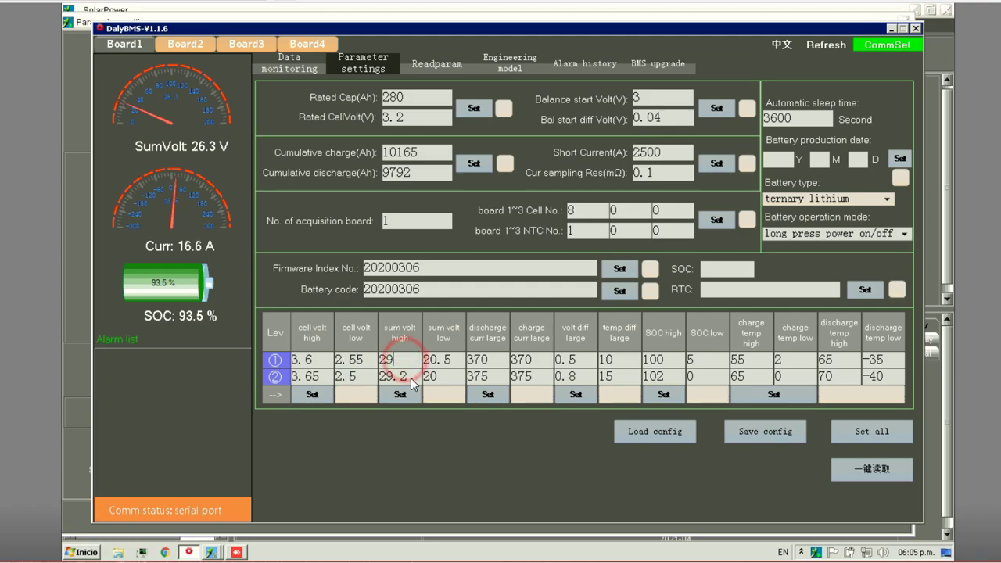
pyautogui.doubleClick(411, 378)
pyautogui.click(397, 358)
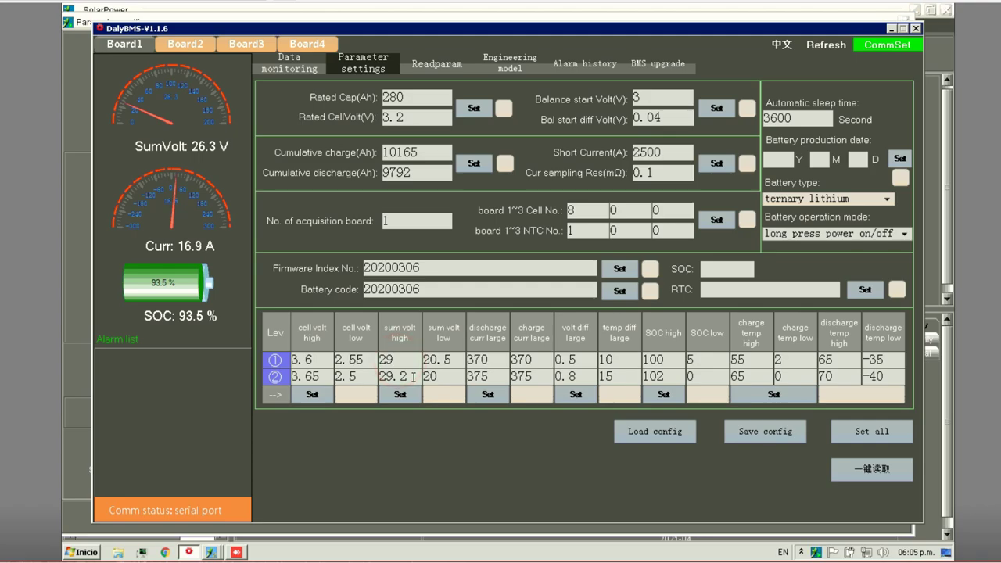
pyautogui.doubleClick(395, 359)
pyautogui.doubleClick(409, 376)
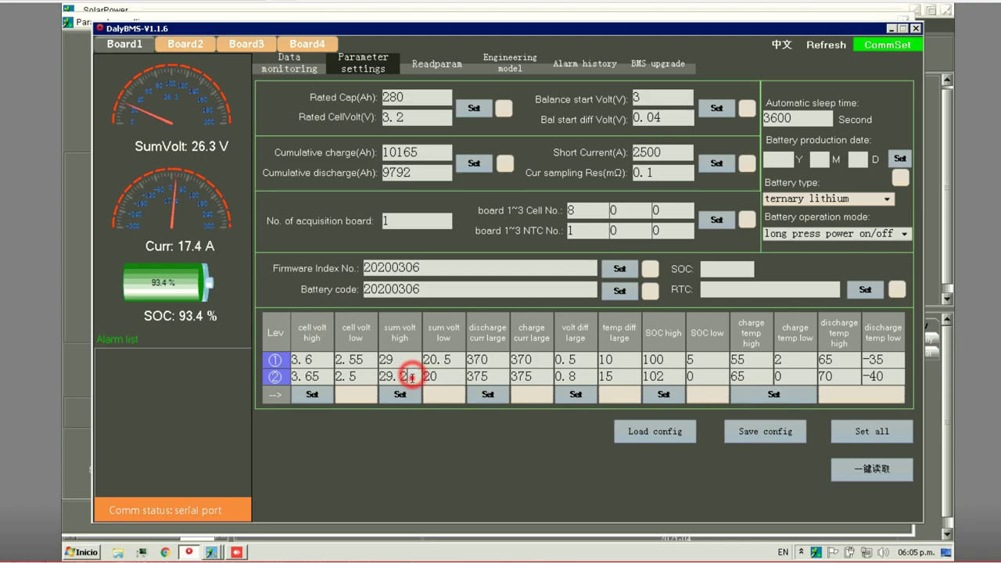
pyautogui.click(409, 377)
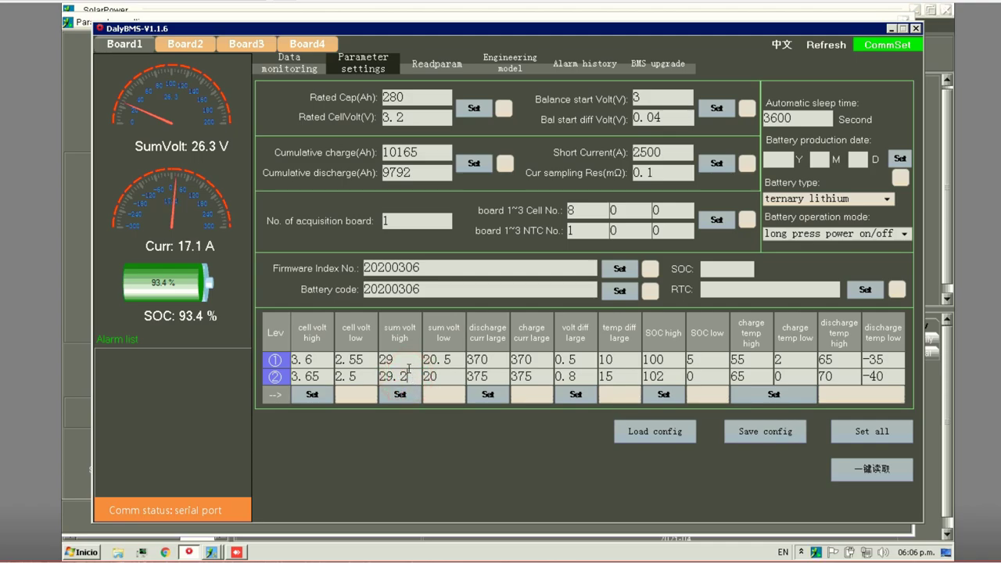
# - Examine the low total voltage limits for level 1 and level 2 in the protection table
pyautogui.doubleClick(454, 359)
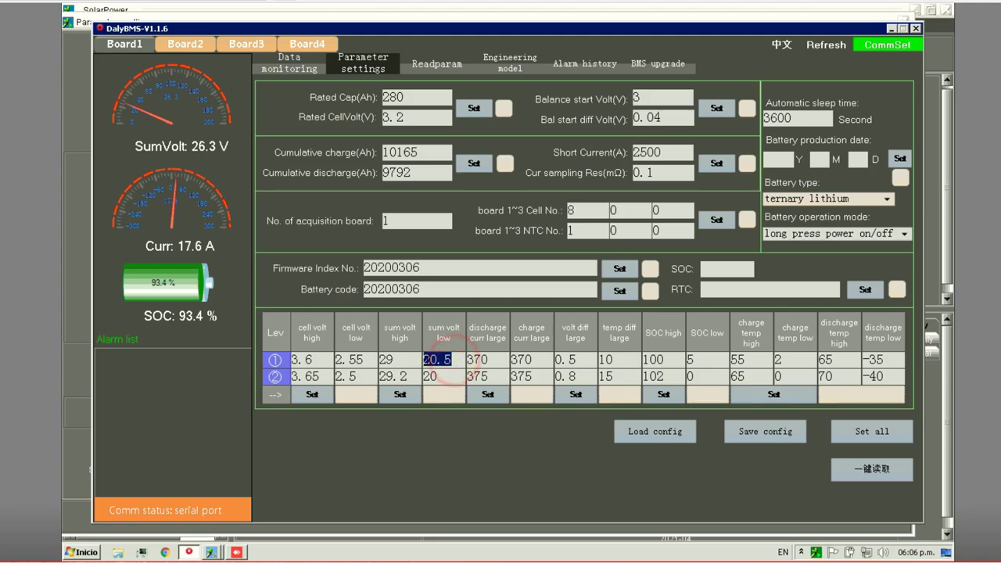
pyautogui.click(455, 361)
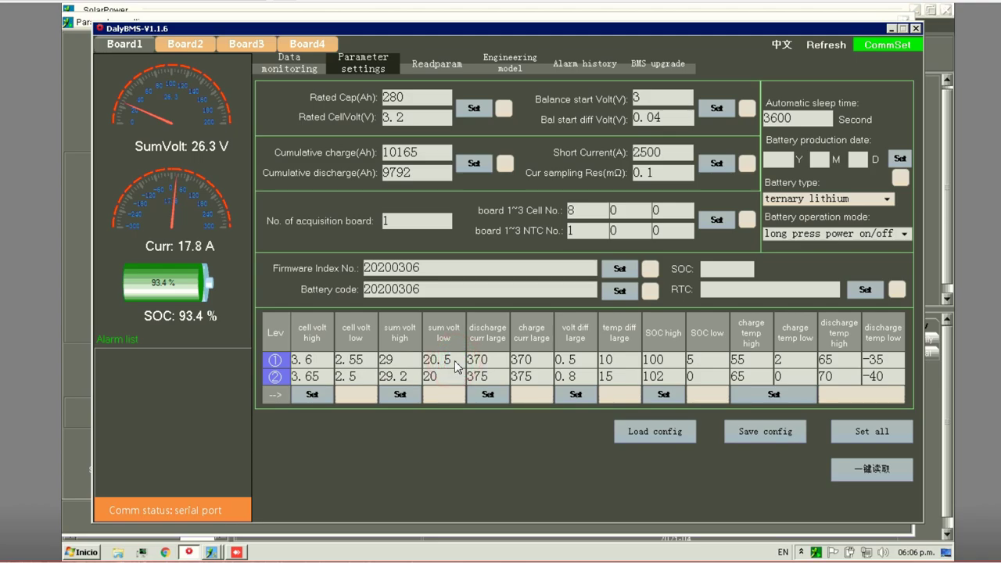
pyautogui.doubleClick(446, 377)
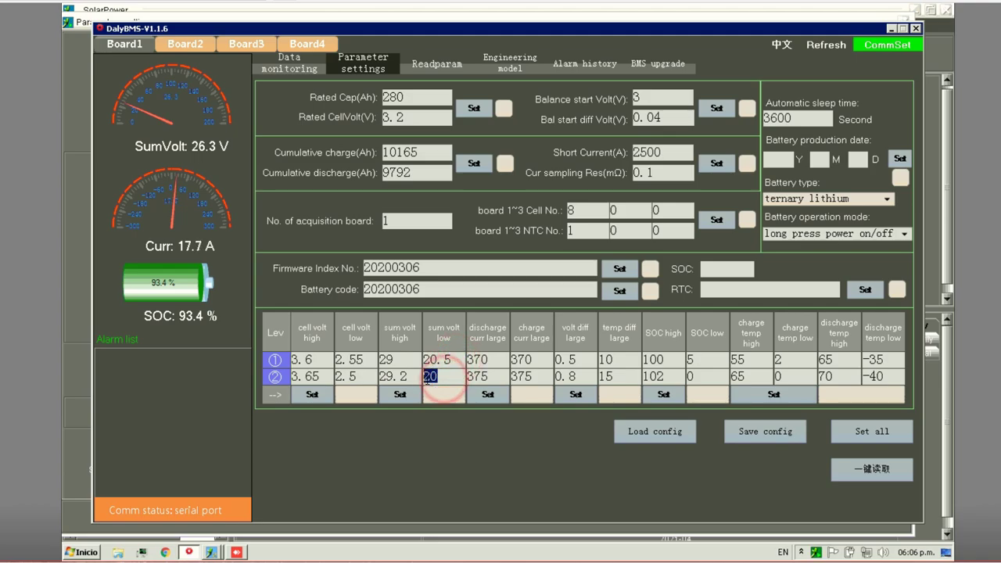
pyautogui.click(445, 380)
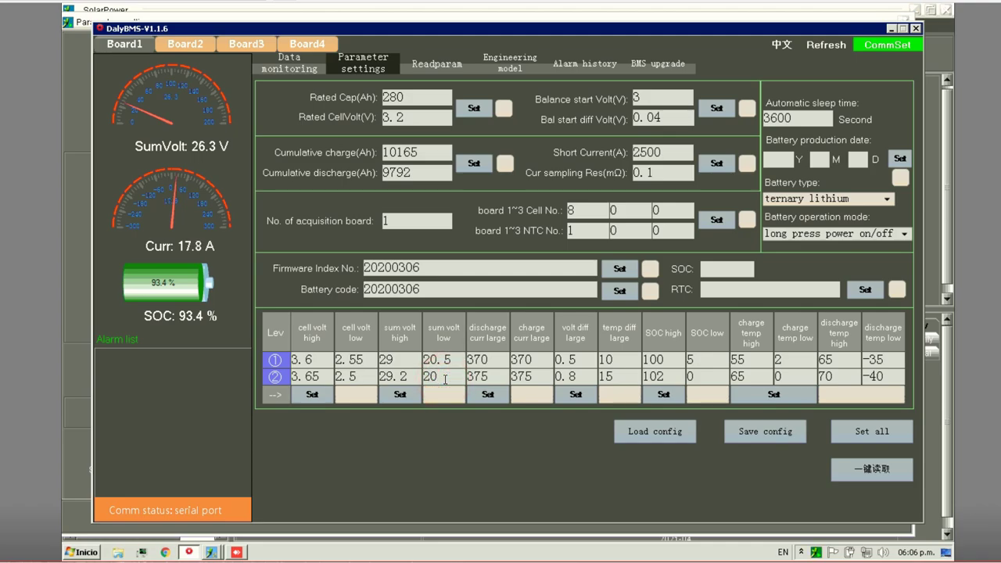
pyautogui.doubleClick(447, 379)
pyautogui.click(443, 381)
pyautogui.doubleClick(443, 380)
pyautogui.click(444, 380)
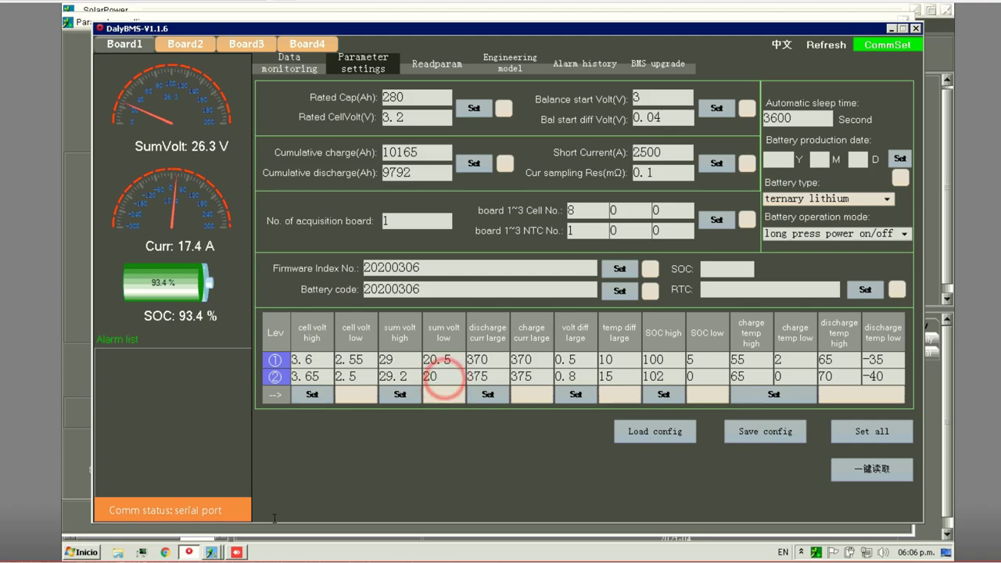
# - Switch to SolarPower's parameter settings, examine the inverter's battery cut-off voltage, and return to the main monitoring view
pyautogui.click(211, 552)
pyautogui.click(213, 510)
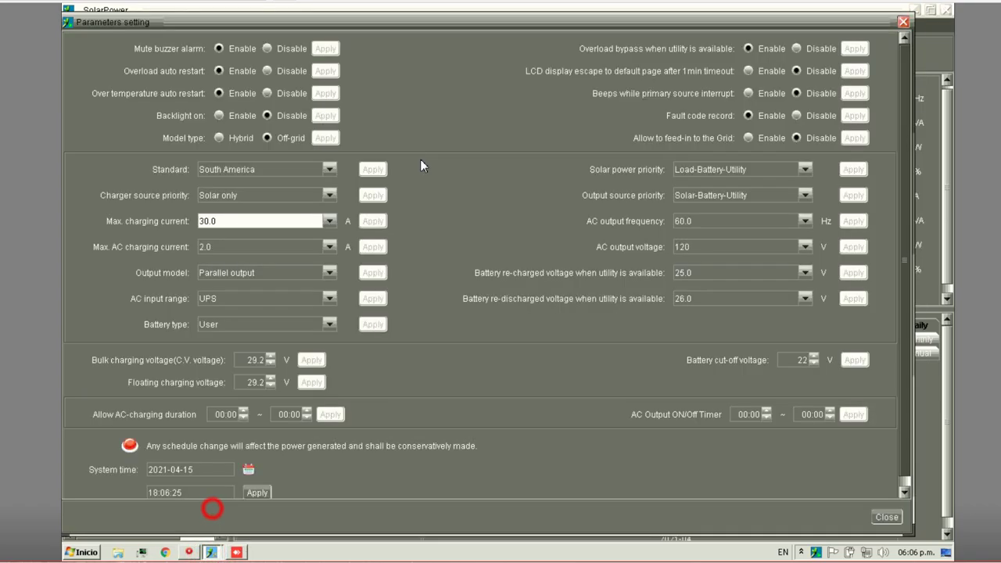
pyautogui.doubleClick(795, 359)
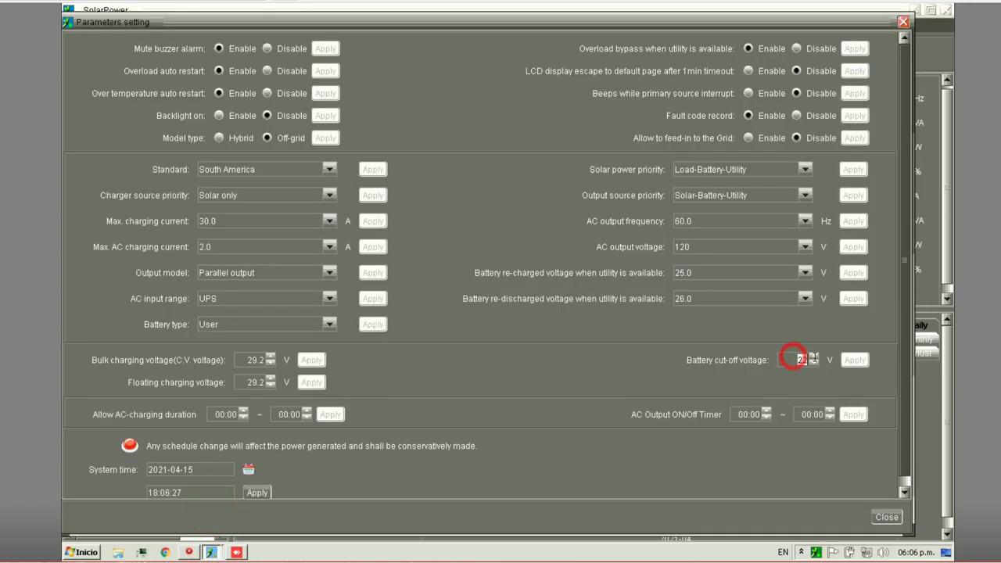
pyautogui.click(575, 388)
pyautogui.click(764, 378)
pyautogui.click(640, 376)
pyautogui.click(799, 362)
pyautogui.click(923, 464)
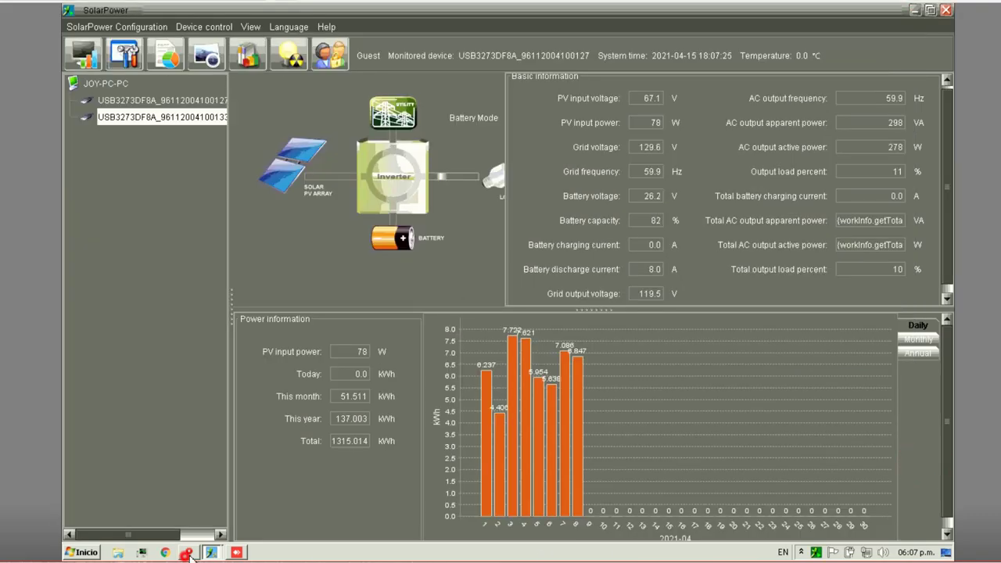
# - Switch back to DalyBMS and recheck the low total voltage limits for both protection levels
pyautogui.click(188, 553)
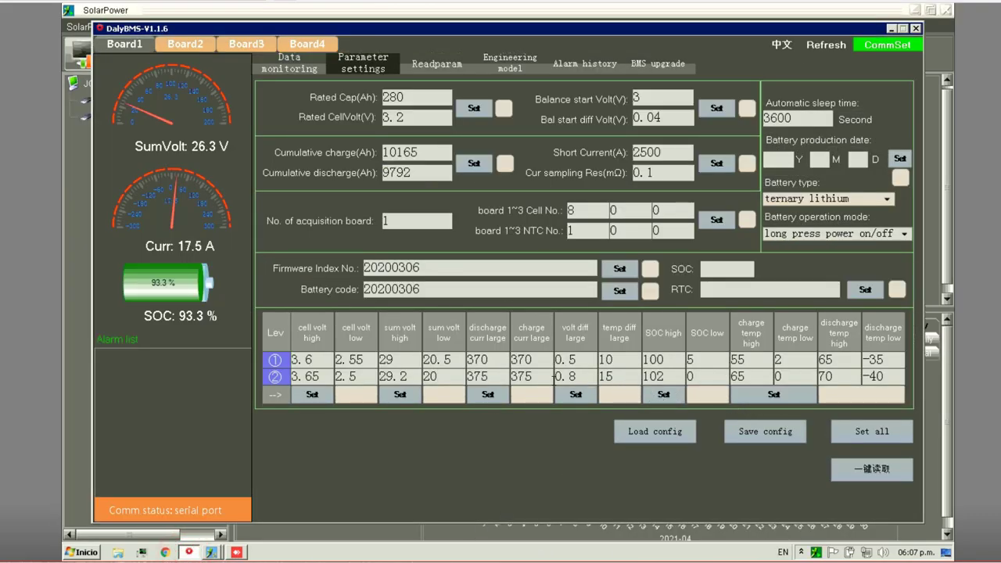
pyautogui.doubleClick(429, 377)
pyautogui.click(456, 360)
pyautogui.click(442, 377)
pyautogui.doubleClick(441, 377)
pyautogui.click(444, 380)
# - Examine the level 1 discharge and charge current limits beside the level 2 low total voltage limit
pyautogui.moveTo(489, 360); pyautogui.dragTo(474, 360)
pyautogui.click(532, 360)
pyautogui.doubleClick(452, 378)
# - View the battery's live status and cell voltages, and bring up SolarPower's power information
pyautogui.click(297, 70)
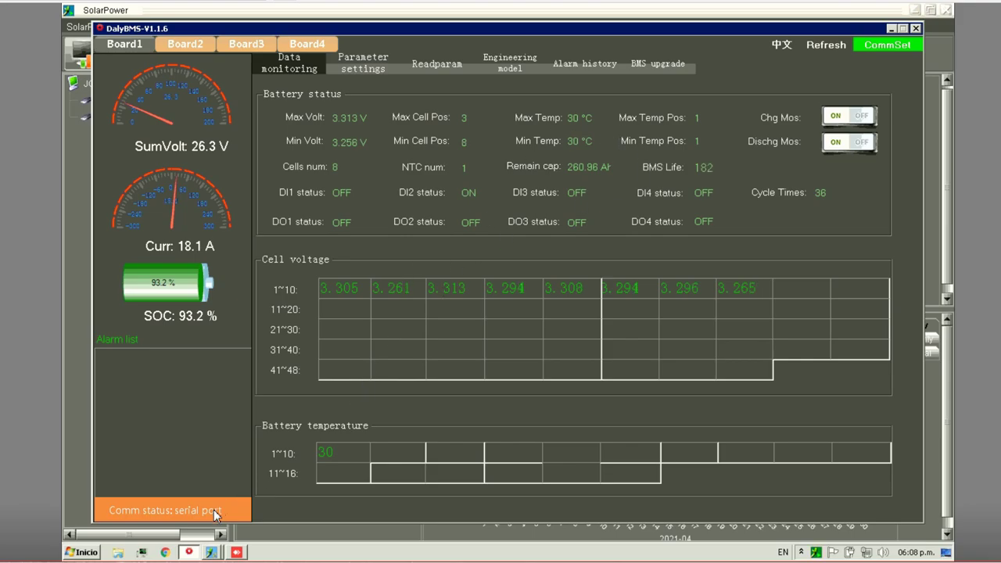
pyautogui.click(211, 553)
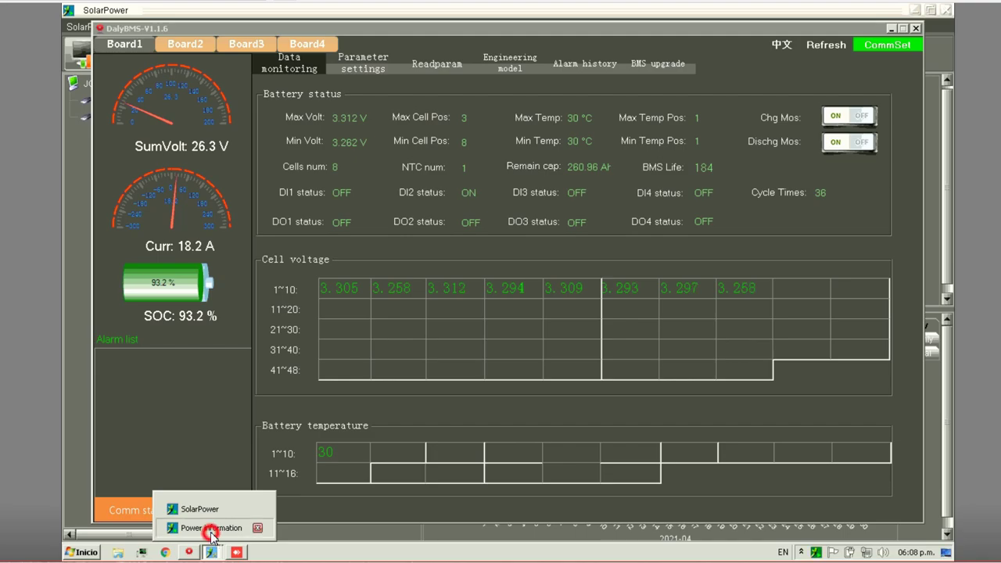
pyautogui.click(211, 528)
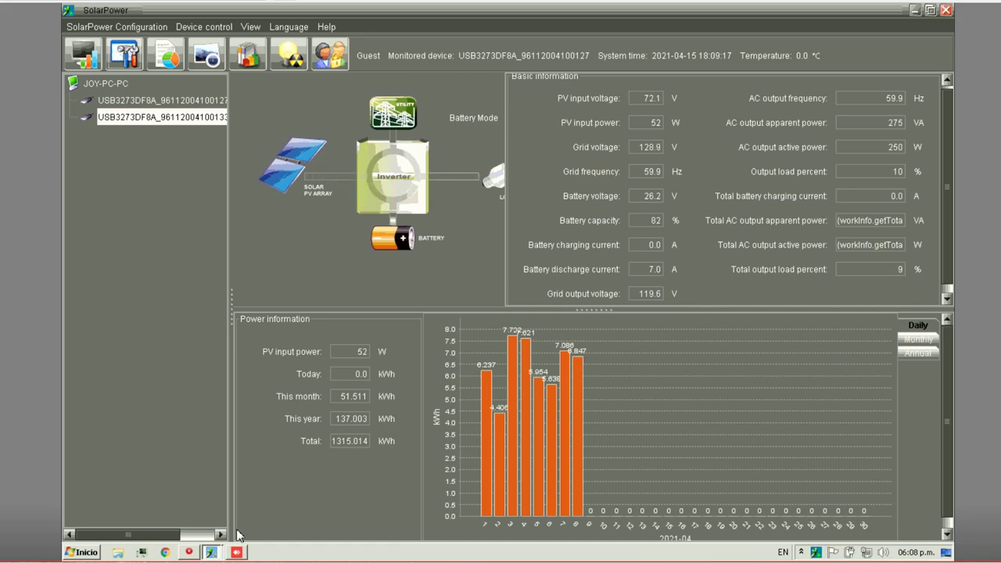
# - Return to the DalyBMS live battery data and show SolarPower's power information window over it
pyautogui.click(189, 552)
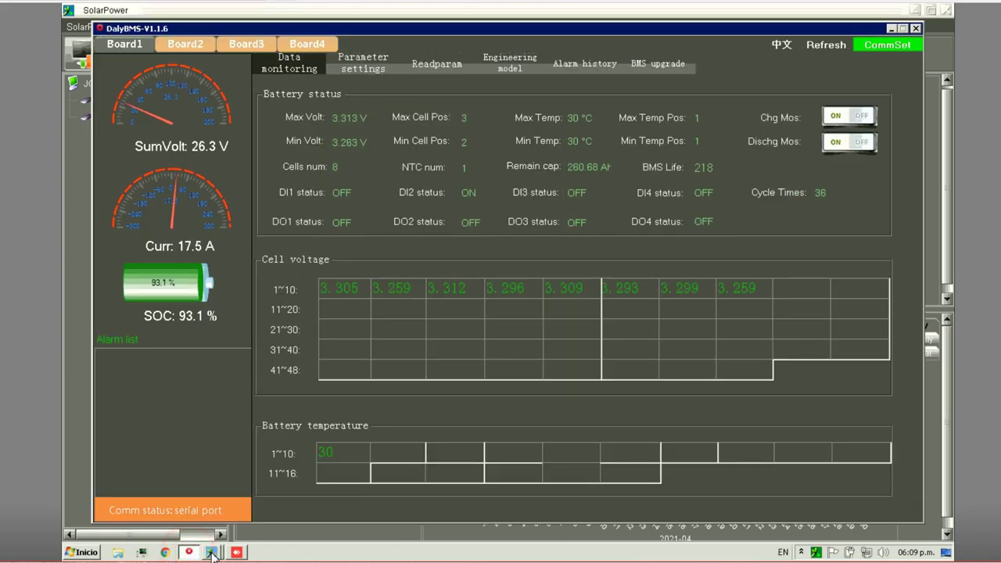
pyautogui.click(211, 553)
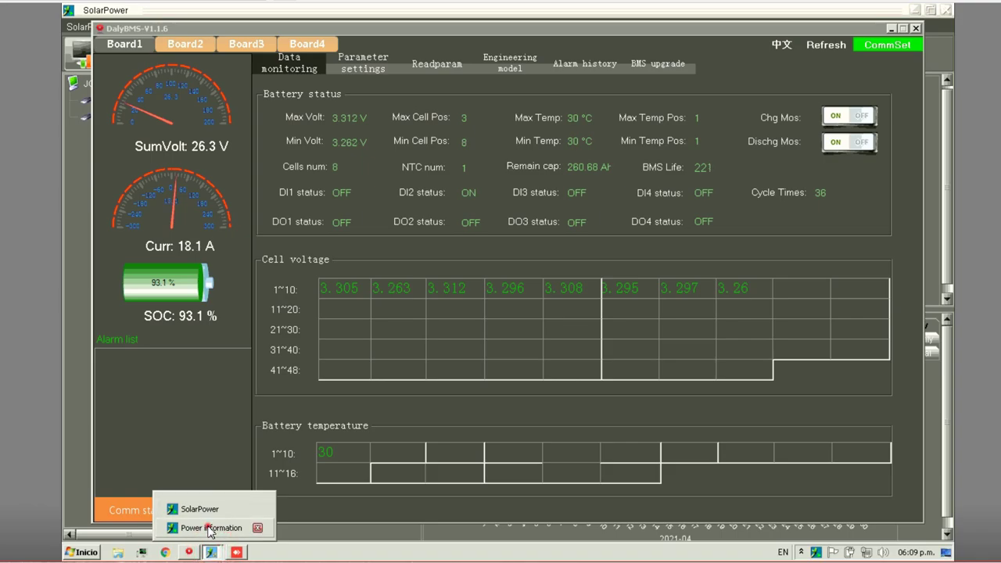
pyautogui.click(205, 529)
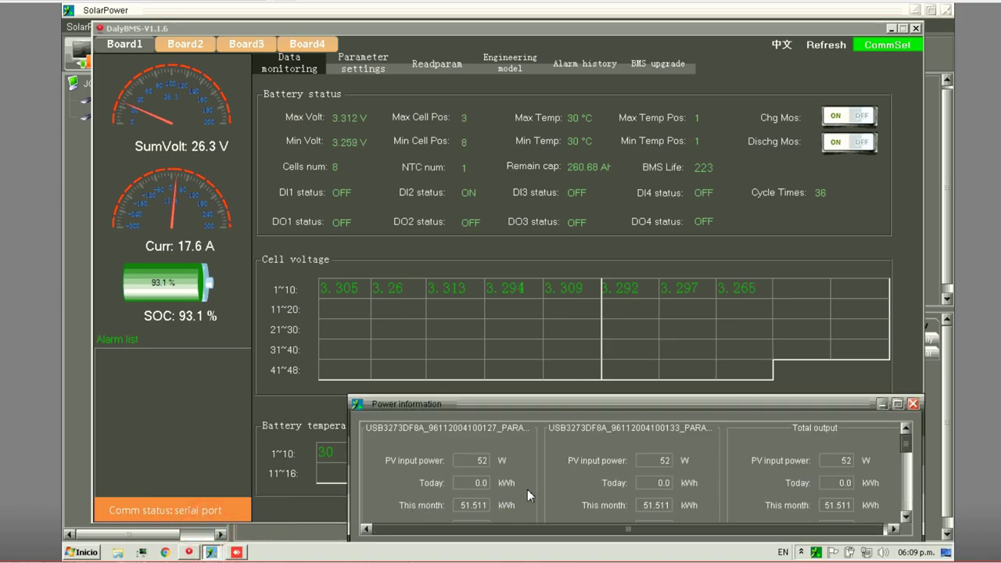